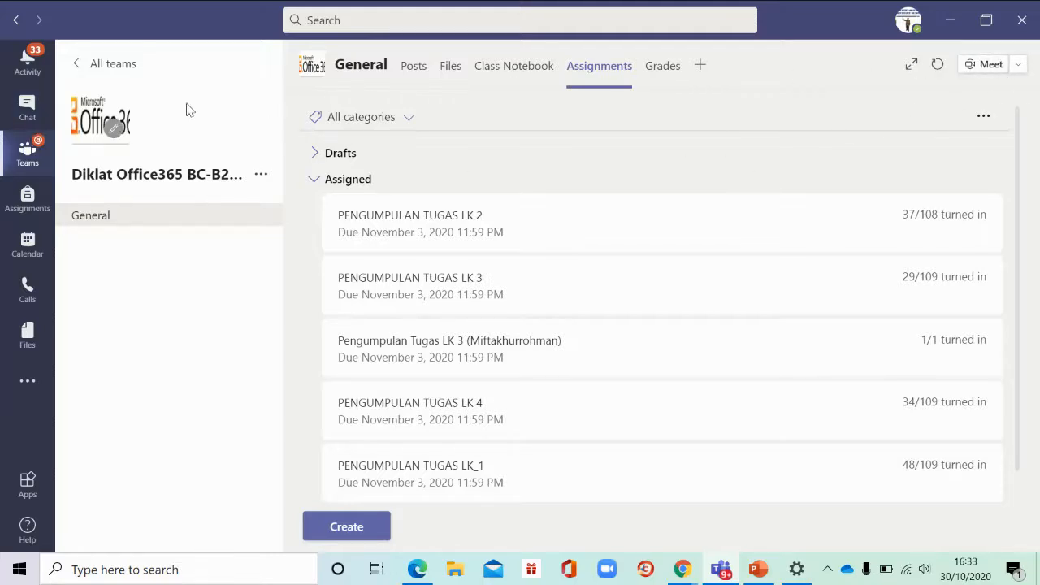
# Start scheduling a new meeting from the calendar and title it "Pertemuan Pertama Diklat O365"
pyautogui.click(1019, 68)
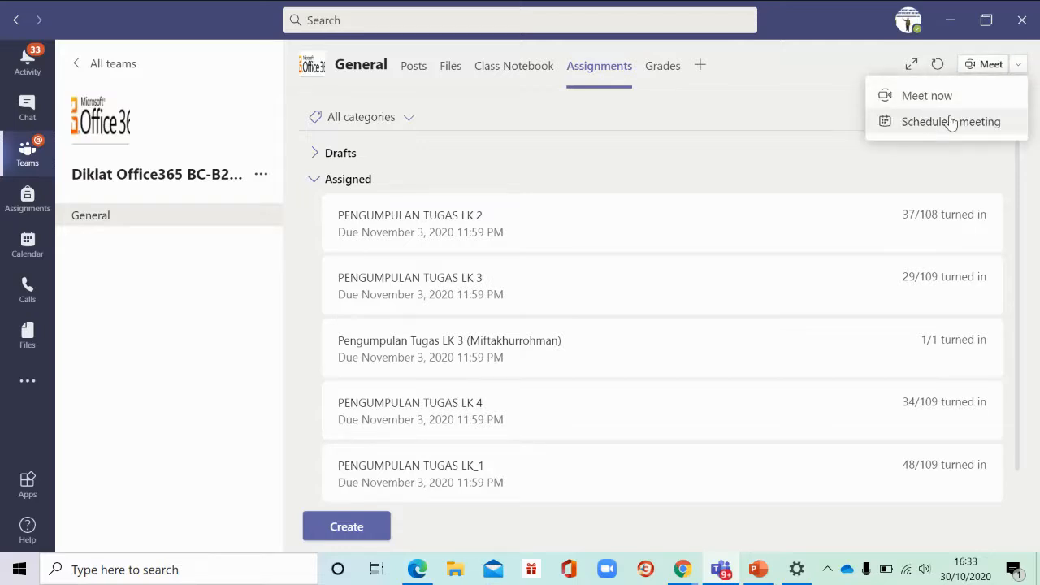
pyautogui.click(30, 244)
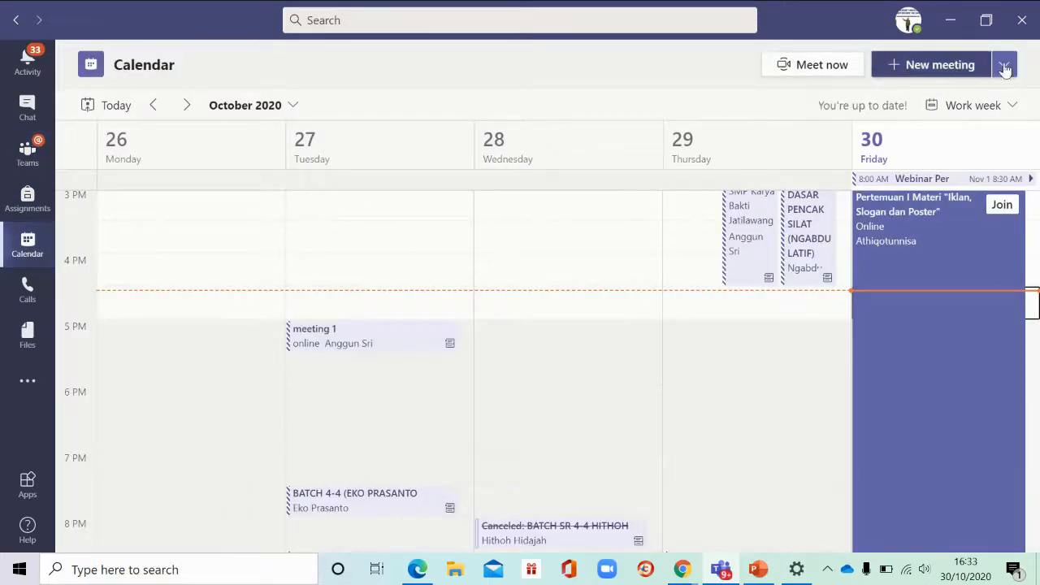
pyautogui.click(1012, 65)
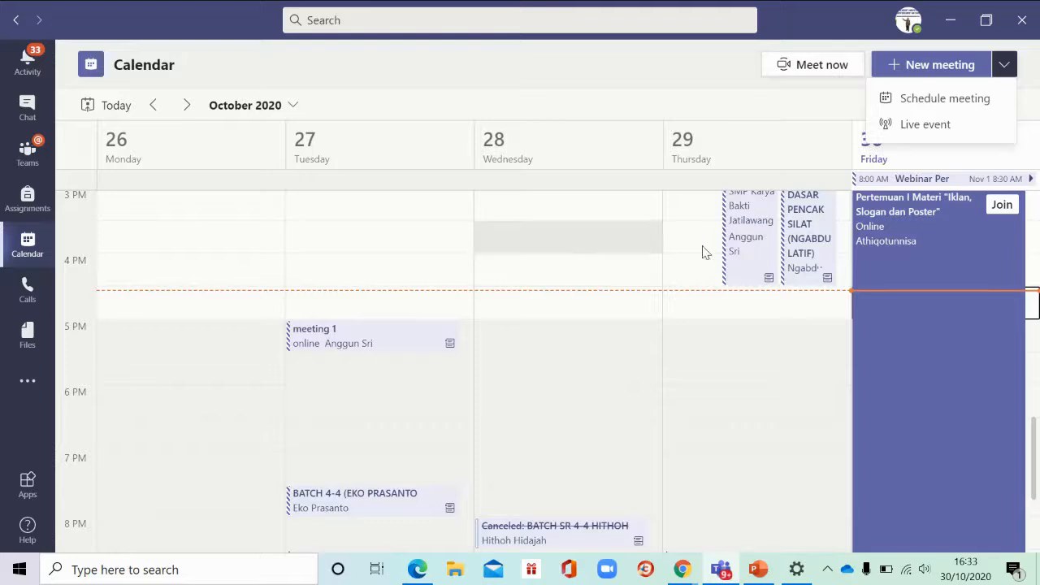
pyautogui.click(1005, 67)
pyautogui.click(1006, 67)
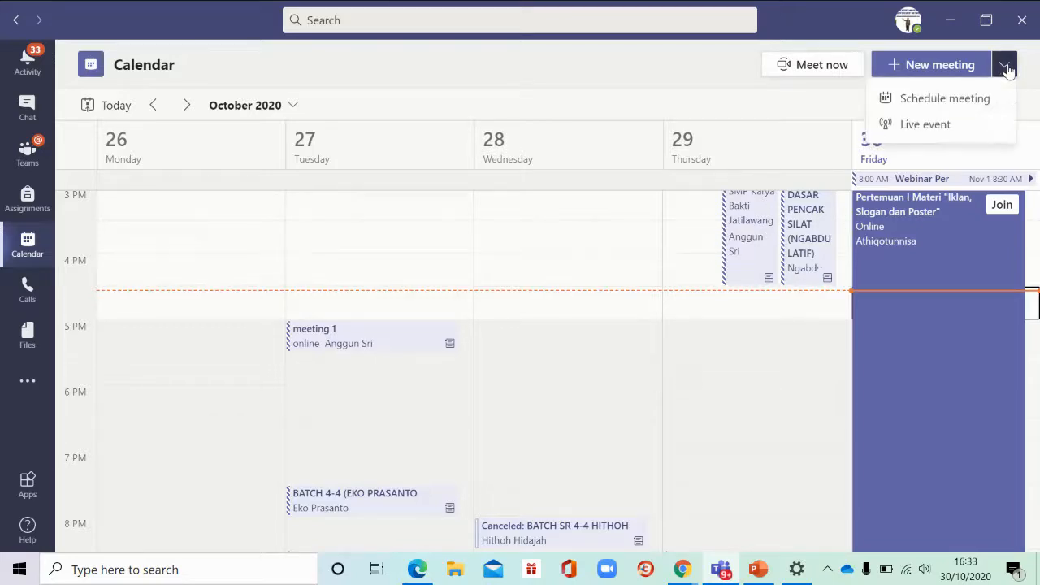
pyautogui.click(930, 100)
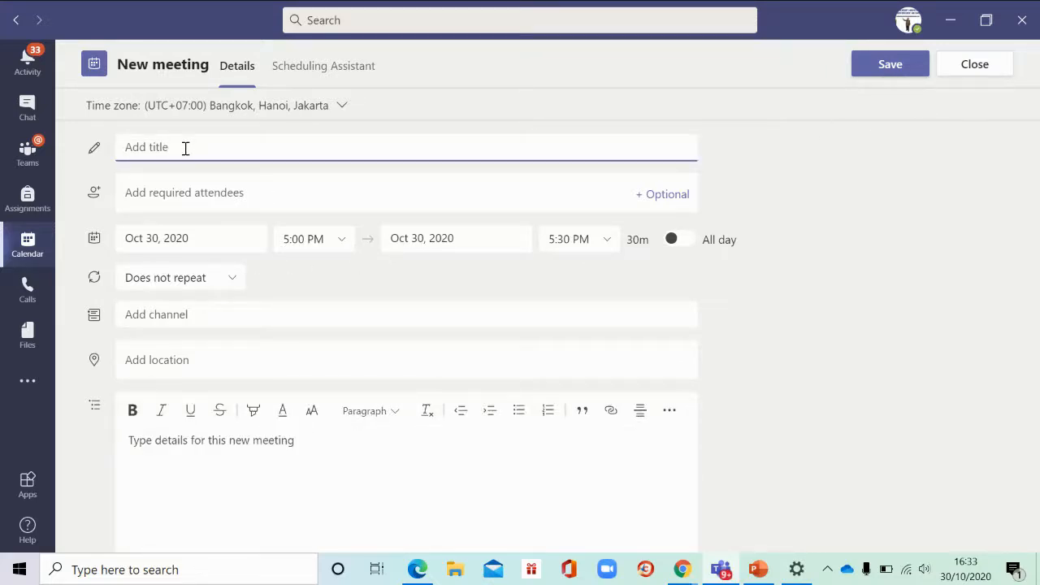
pyautogui.write('Pertemuan Pertama Diklat O365')
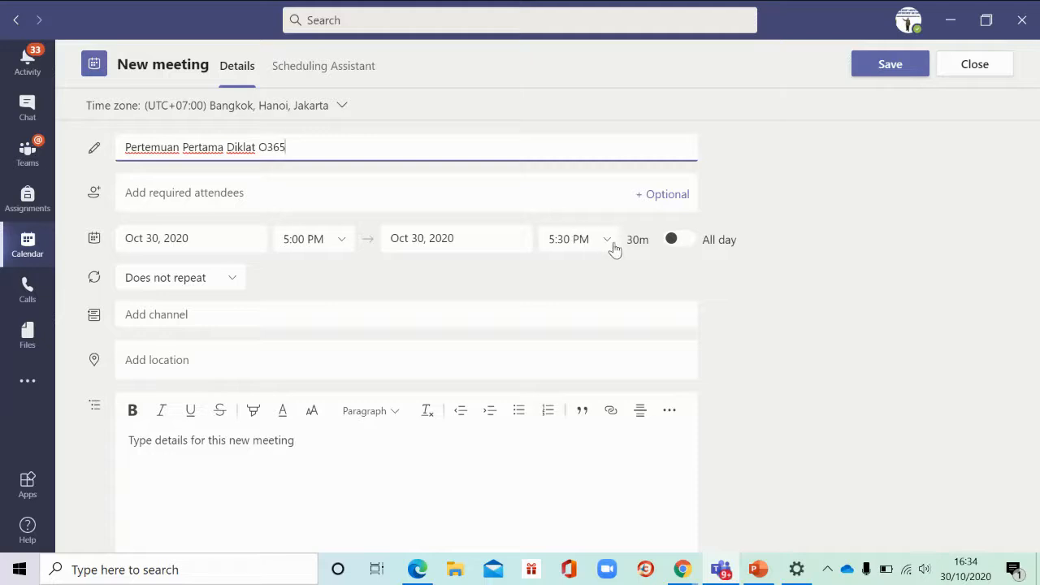
# Examine the meeting's start and end time choices, its all-day setting and its repeat options
pyautogui.click(343, 243)
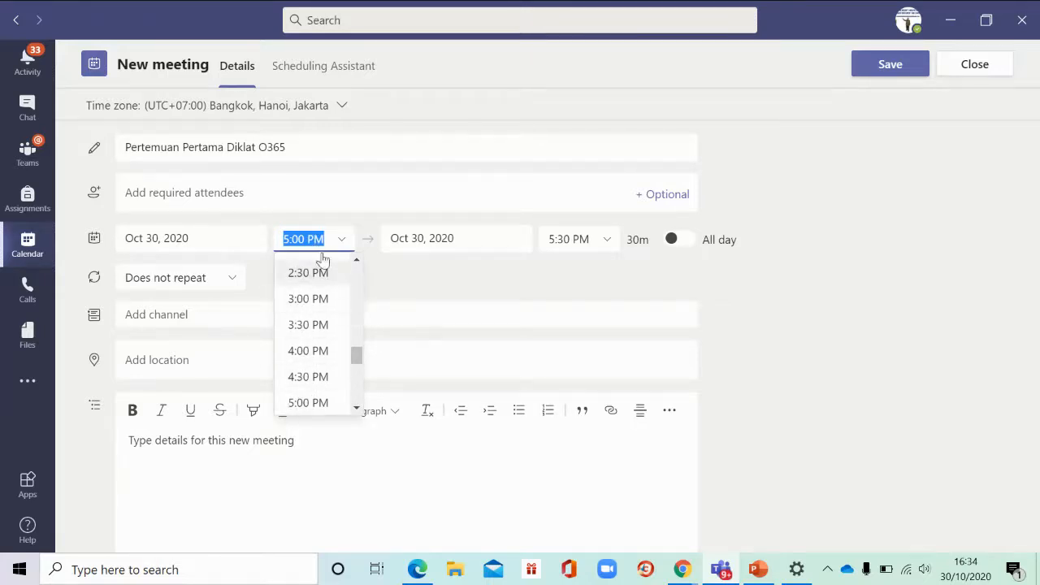
pyautogui.click(606, 242)
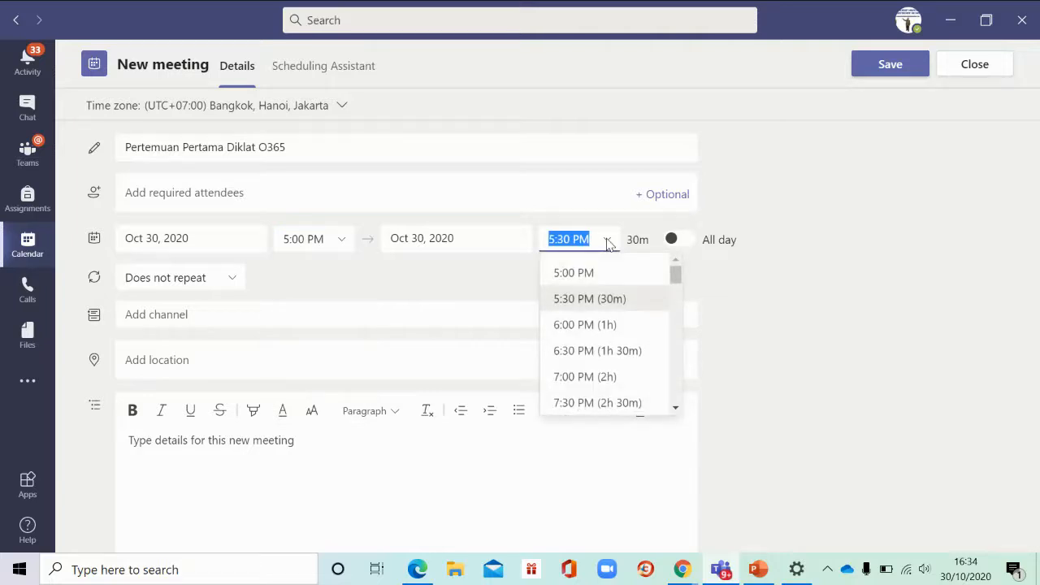
pyautogui.click(607, 243)
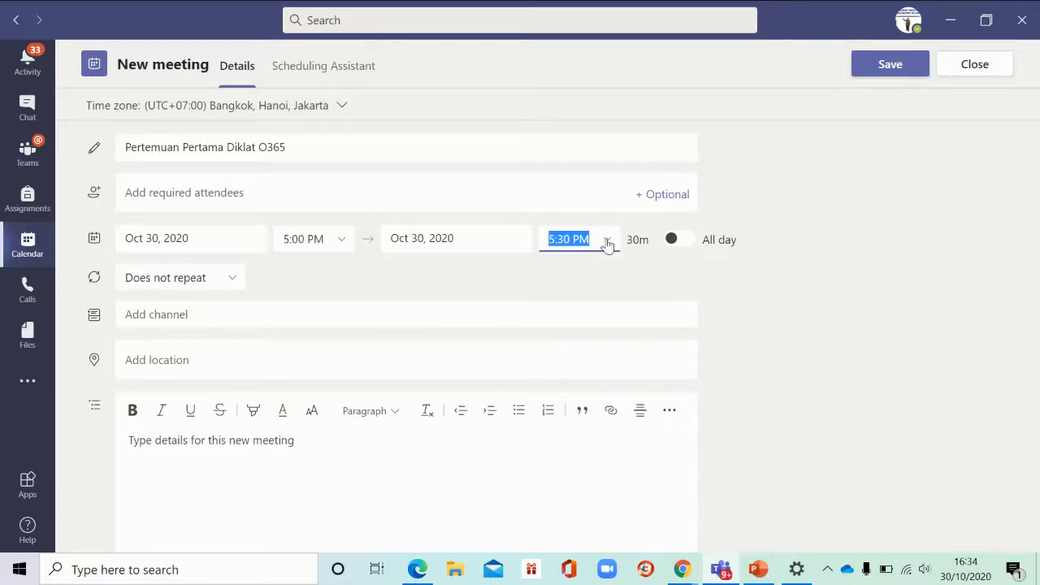
pyautogui.click(691, 242)
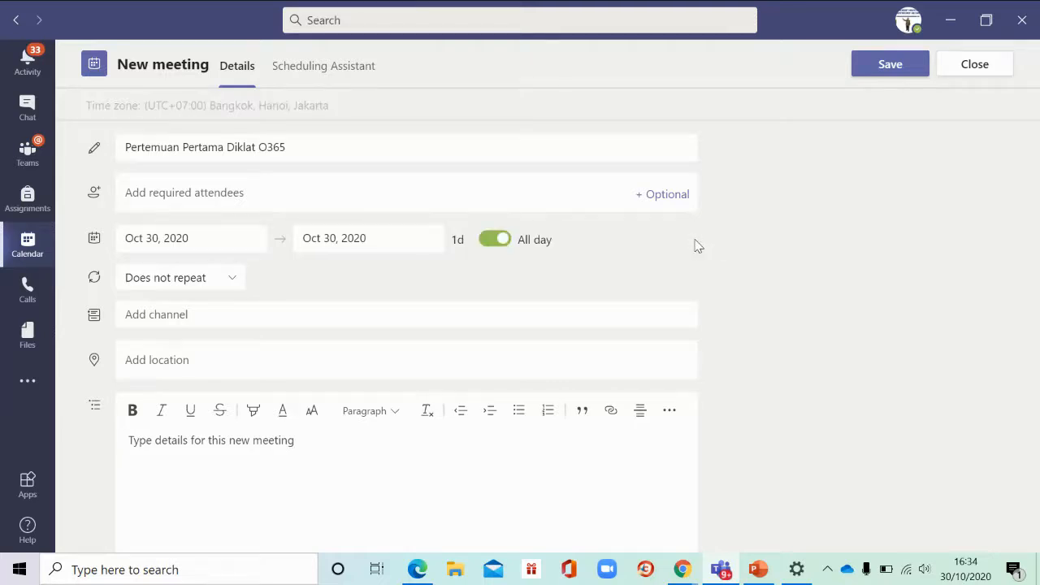
pyautogui.click(493, 241)
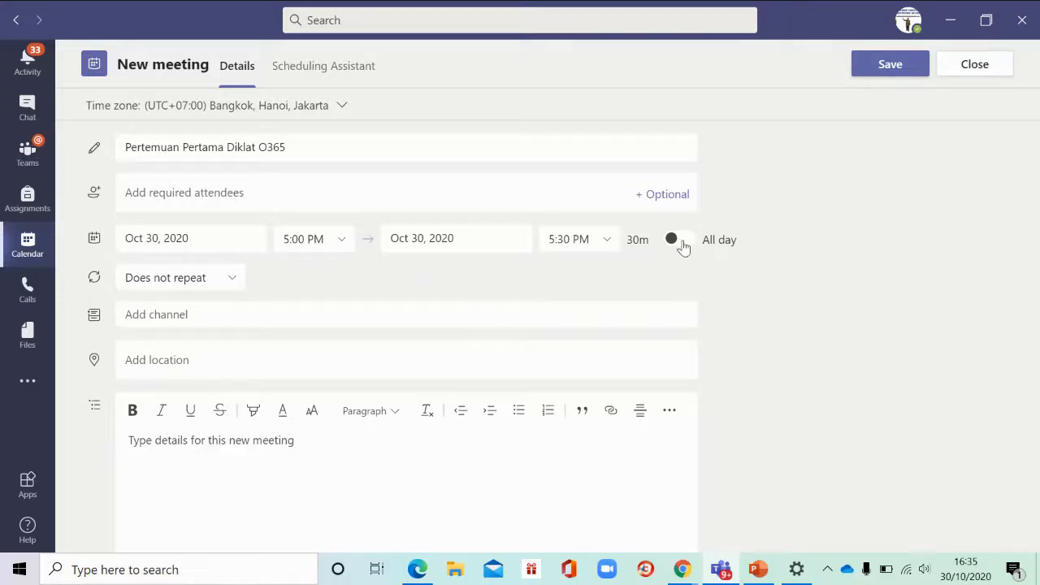
pyautogui.click(231, 280)
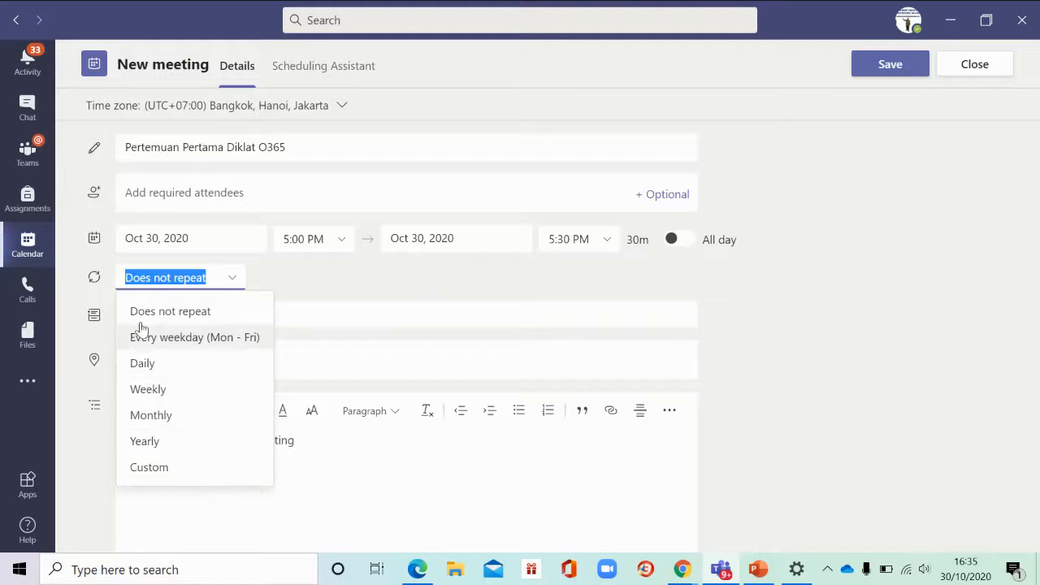
pyautogui.click(330, 287)
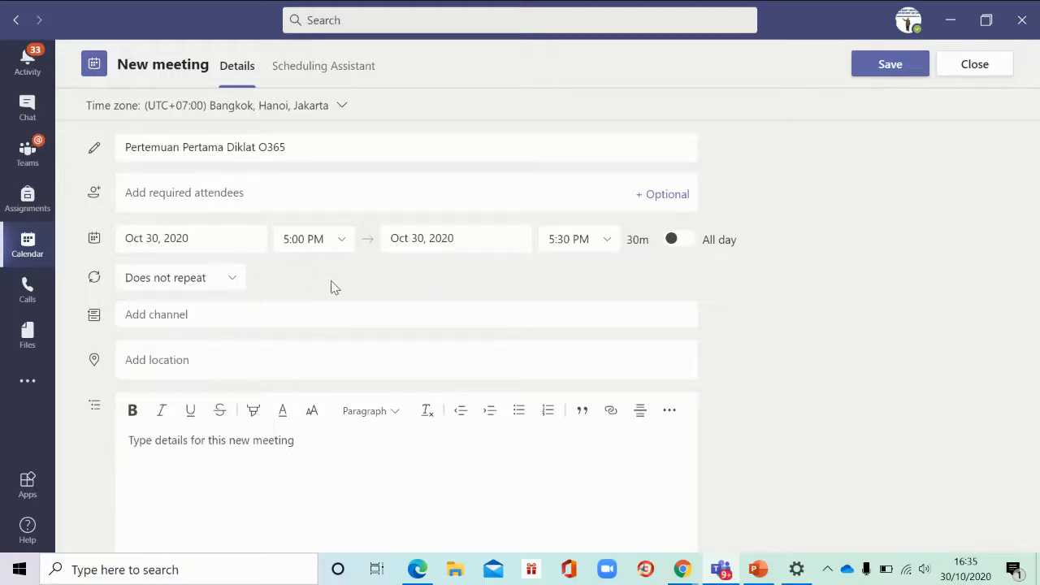
# Assign the meeting to the General channel of the Kelas 9A team
pyautogui.click(202, 315)
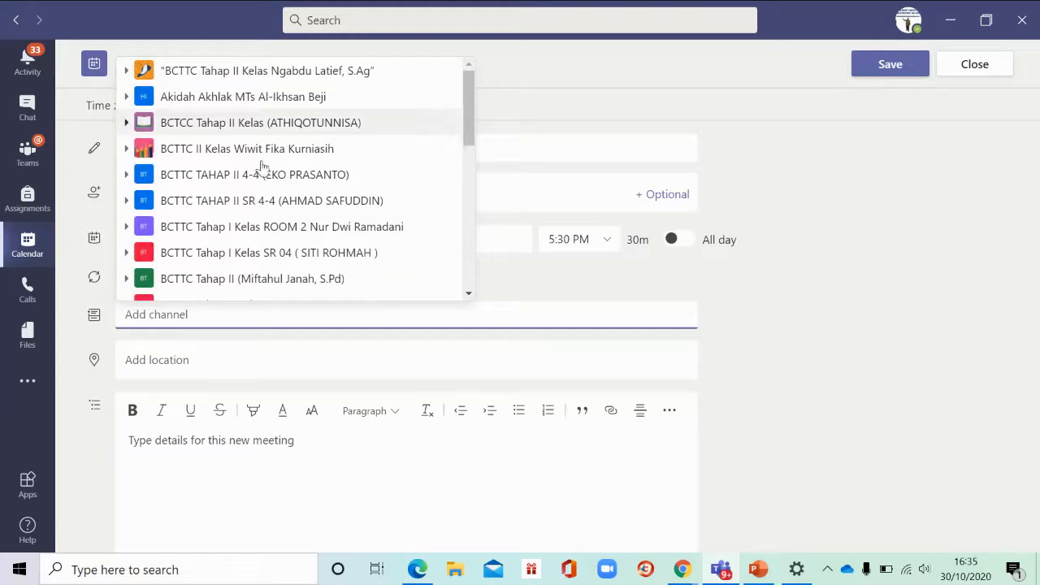
pyautogui.moveTo(469, 132); pyautogui.dragTo(470, 194)
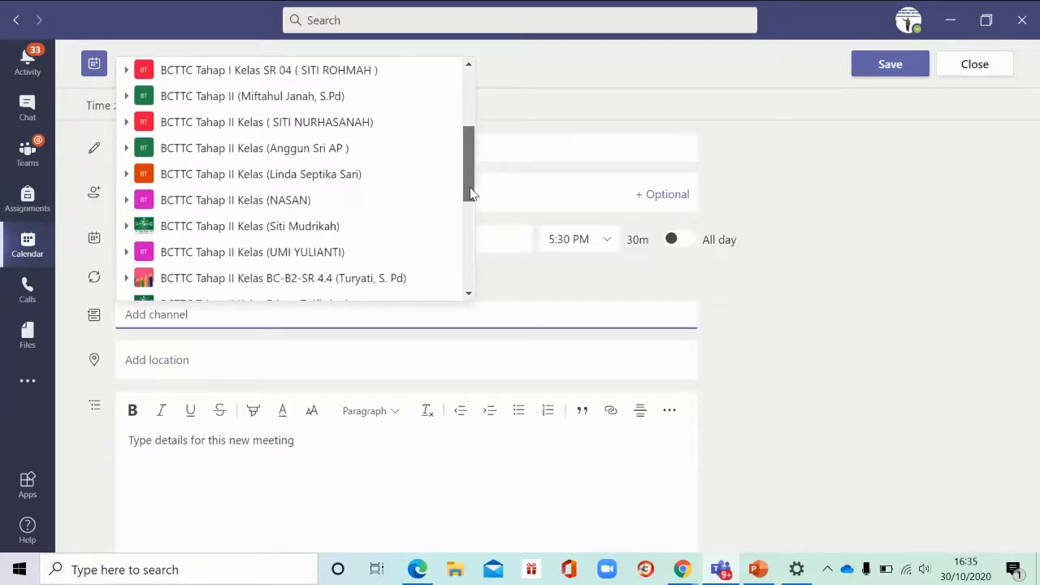
pyautogui.moveTo(471, 193); pyautogui.dragTo(476, 298)
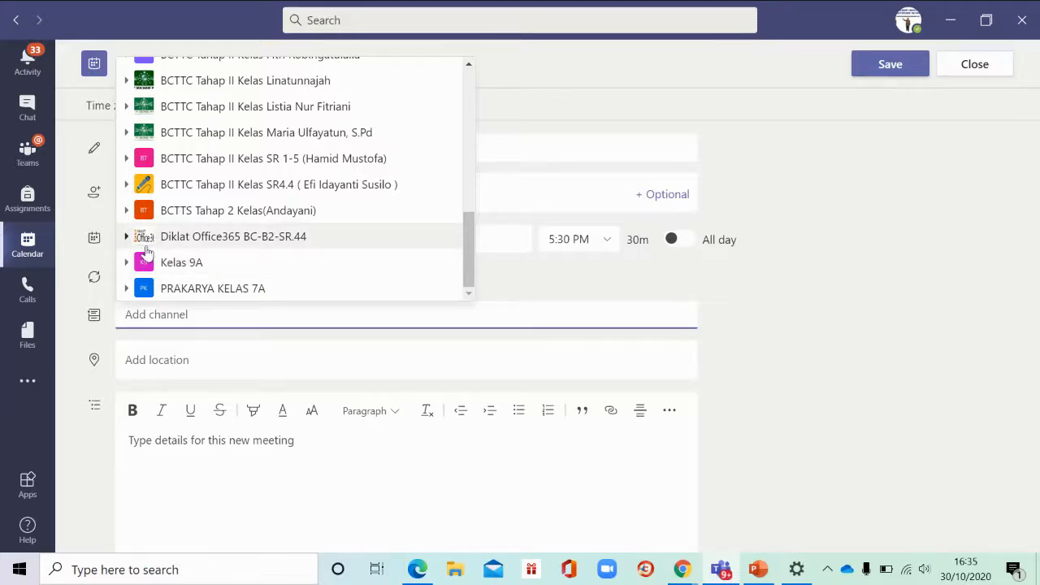
pyautogui.click(185, 268)
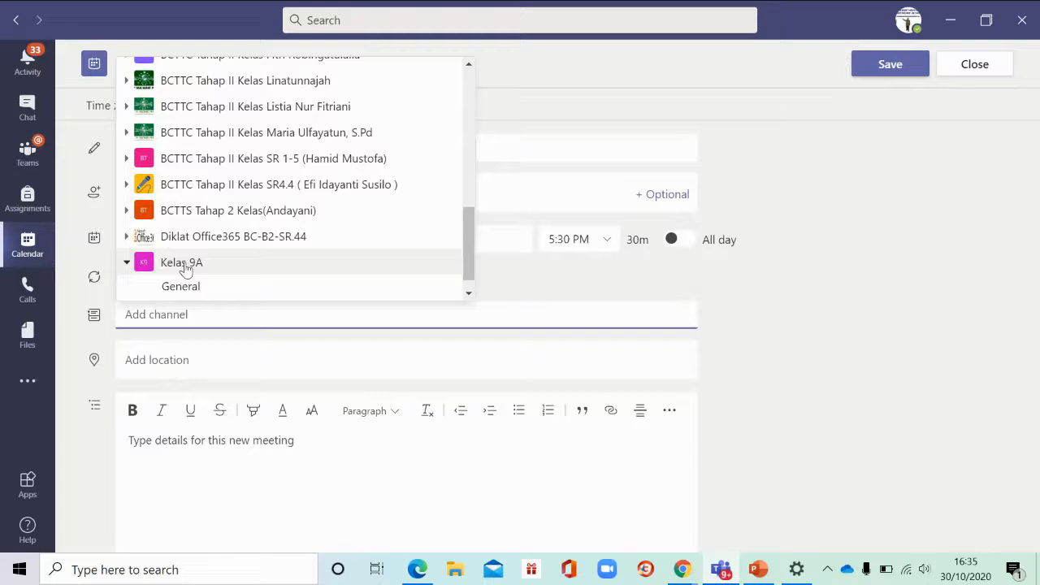
pyautogui.click(180, 287)
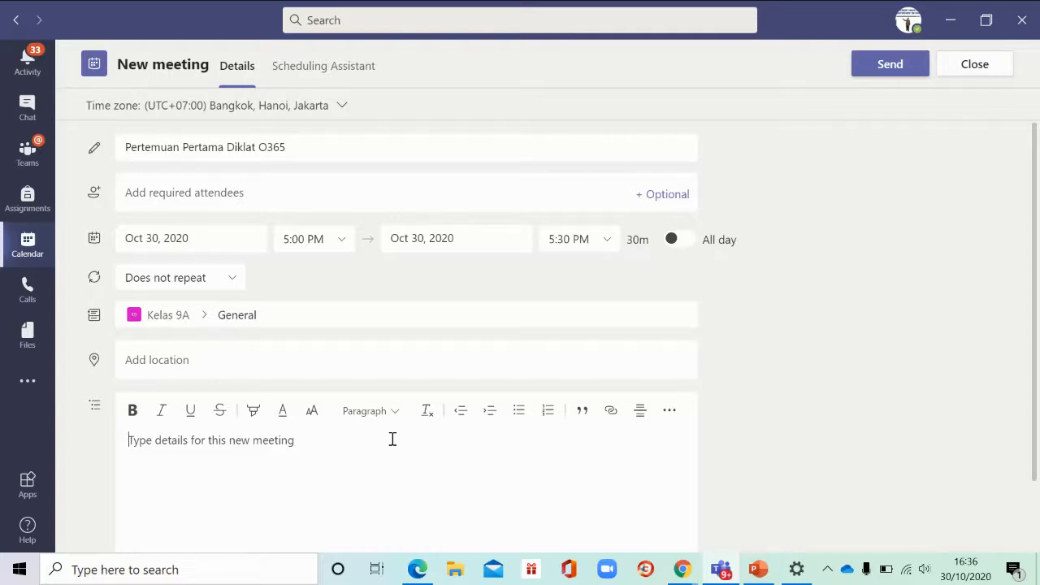
# Enter the meeting details "Pertemuan Ke 1 Diklat O365 di Kab Banyumas dengan Peserta 300 orang"
pyautogui.write('Pertemuan Ke 1 Diklat O365 di Kab B')
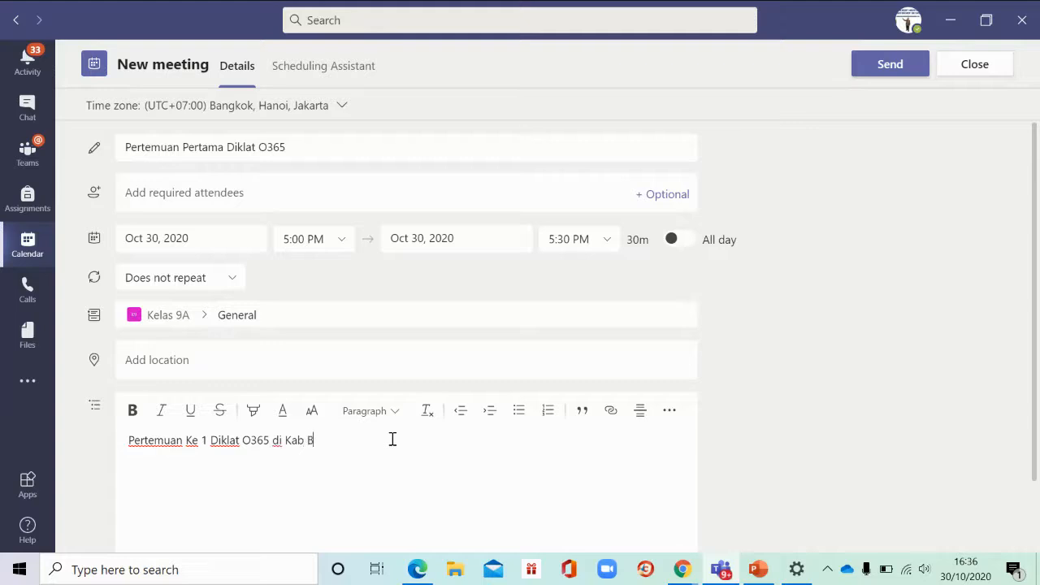
pyautogui.write('anyumas dengan Peserta')
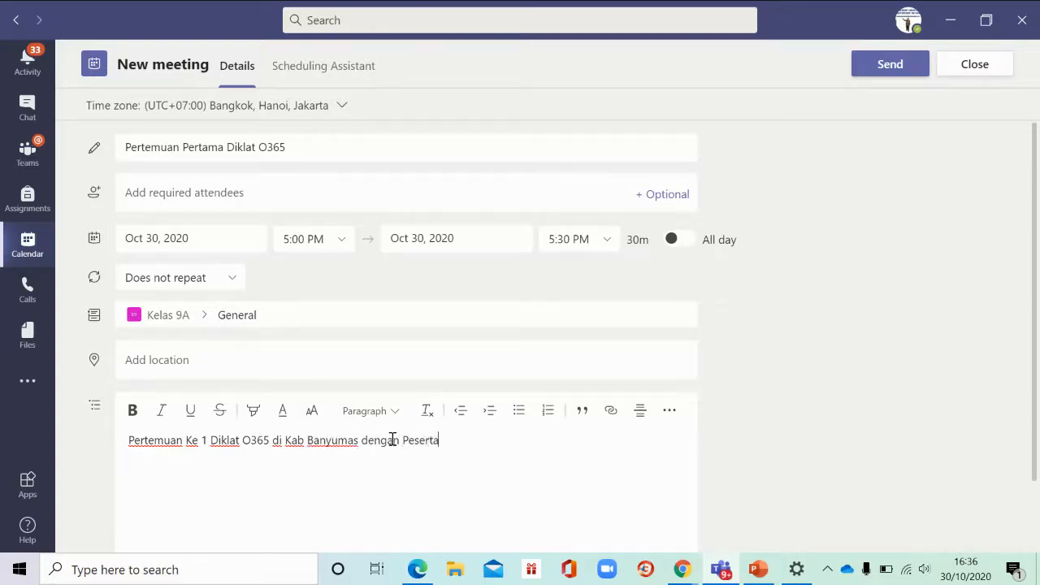
pyautogui.write(' 3000')
pyautogui.press('BackSpace')
pyautogui.press('BackSpace')
pyautogui.press('BackSpace')
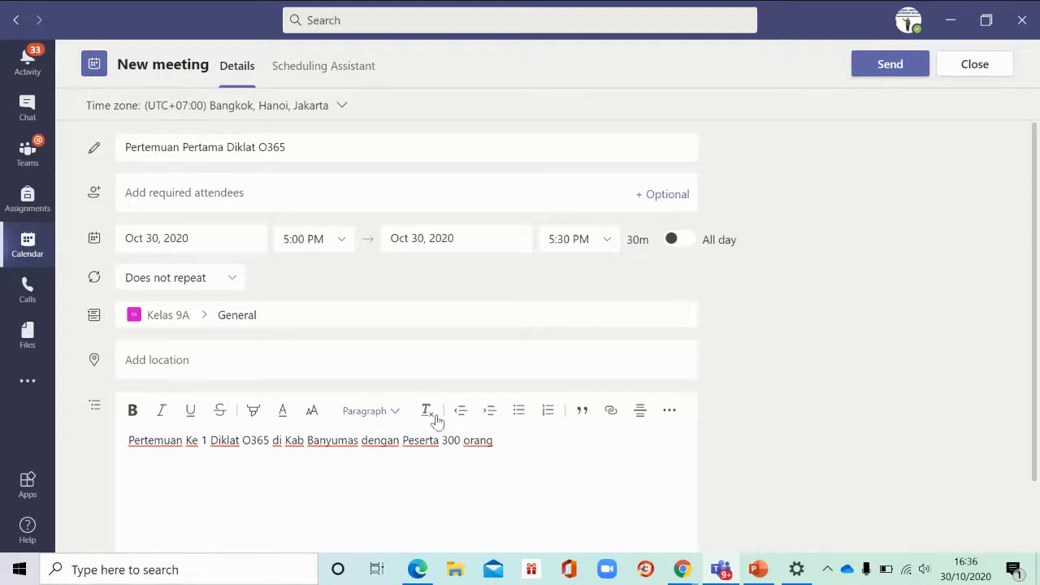
# Select the (UTC+07:00) Bangkok, Hanoi, Jakarta time zone and send the meeting invitation
pyautogui.scroll(-1, 579, 404)
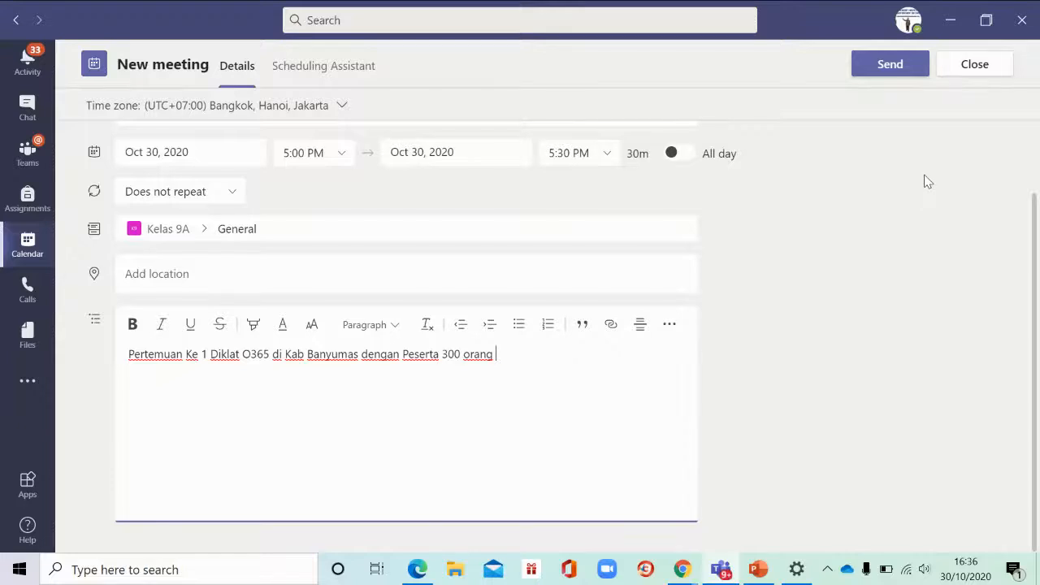
pyautogui.scroll(1, 894, 175)
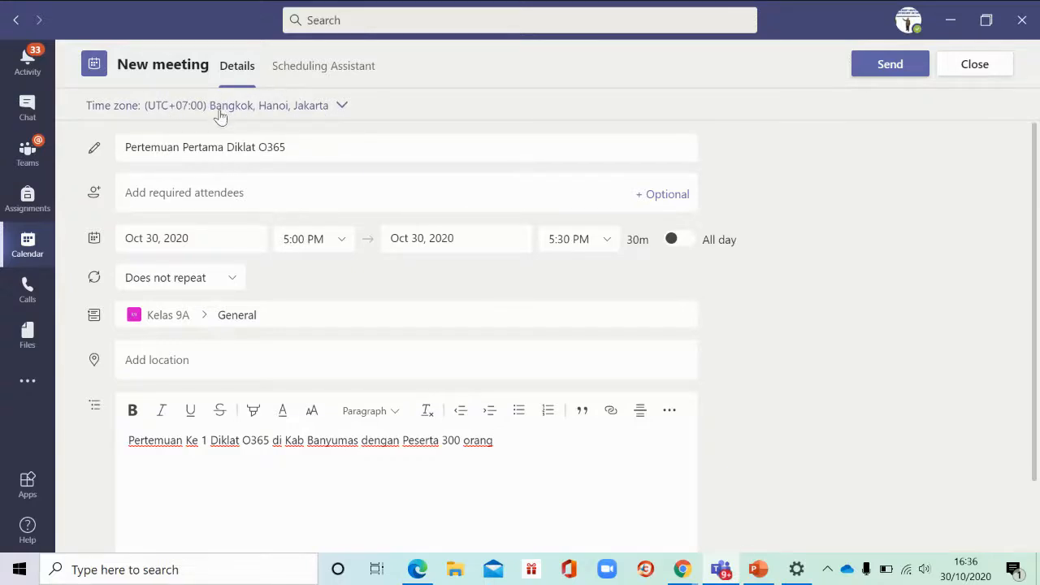
pyautogui.click(343, 111)
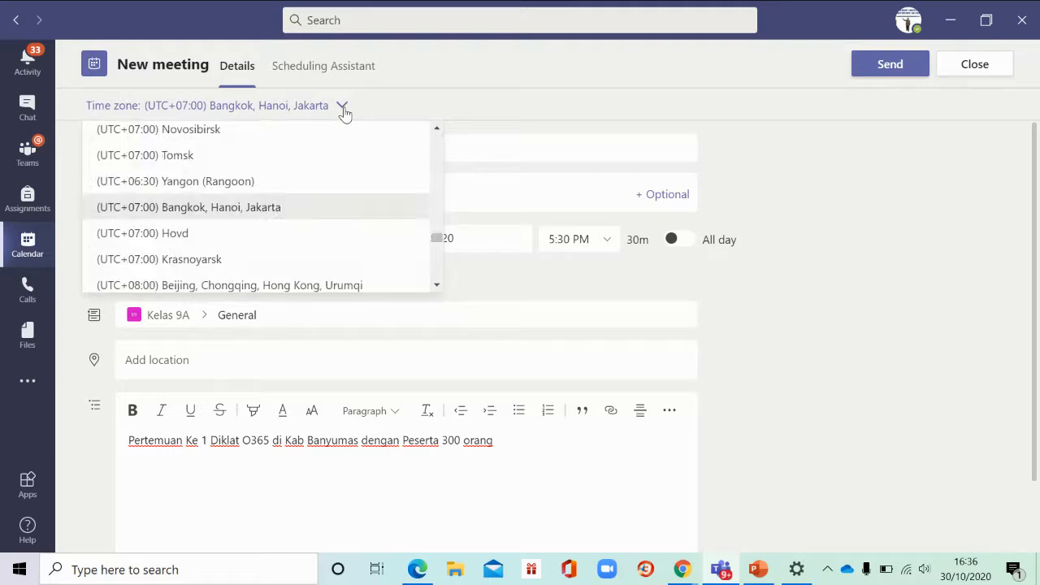
pyautogui.click(195, 210)
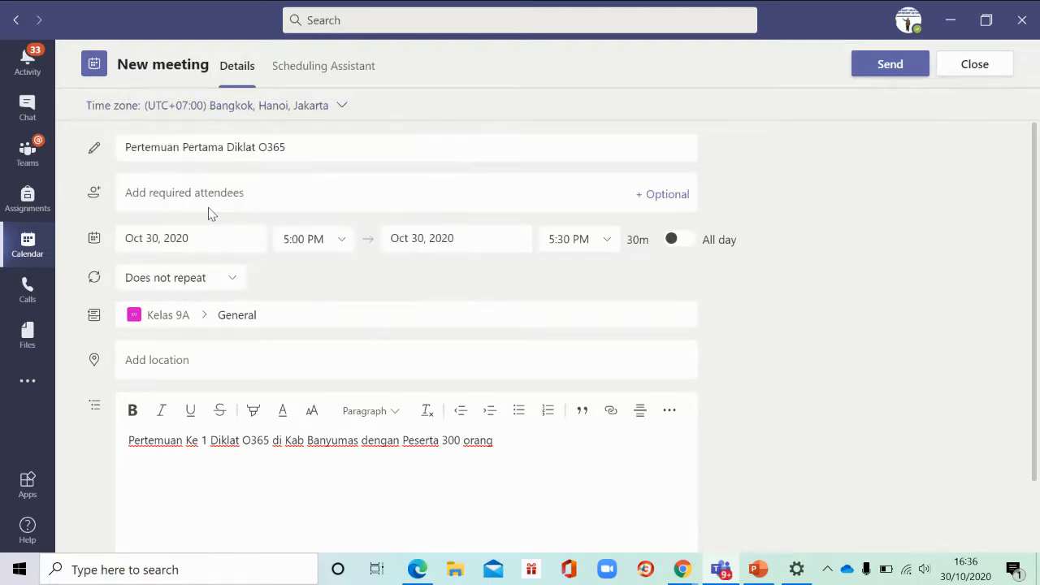
pyautogui.click(866, 82)
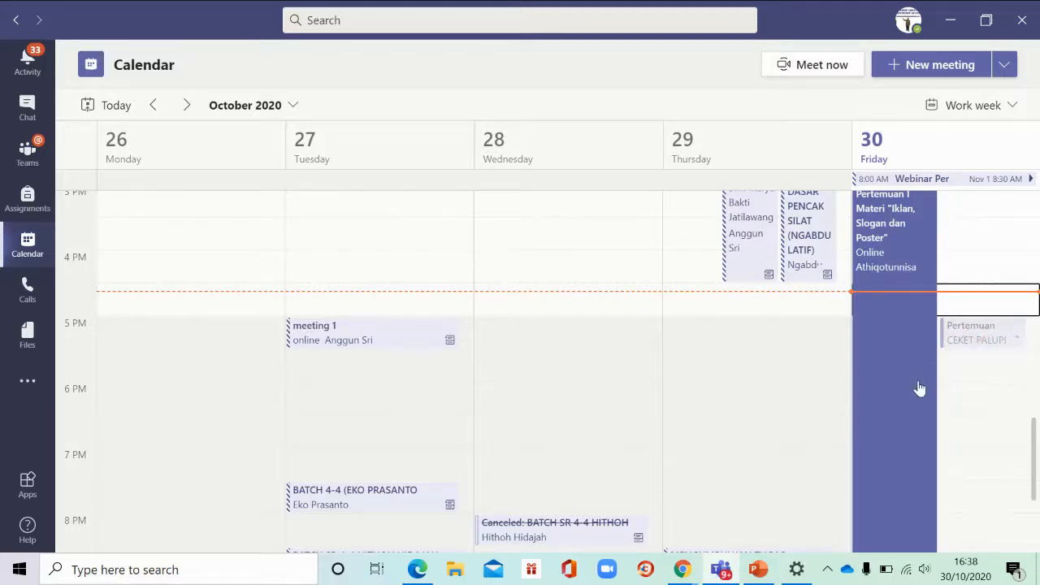
# Open the 5:00 PM meeting on October 30 for editing and review its details and join link
pyautogui.click(1008, 338)
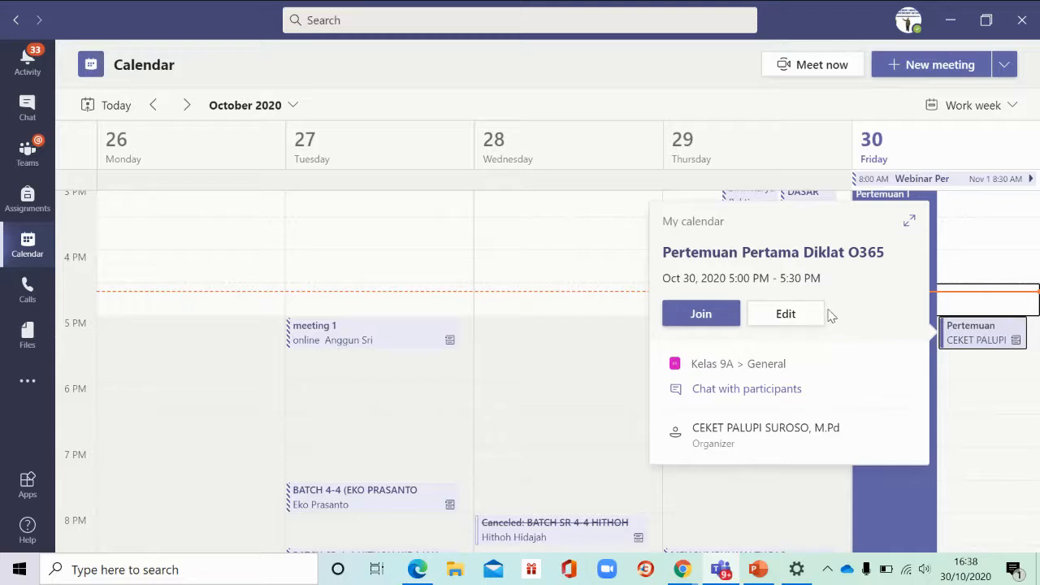
pyautogui.click(795, 321)
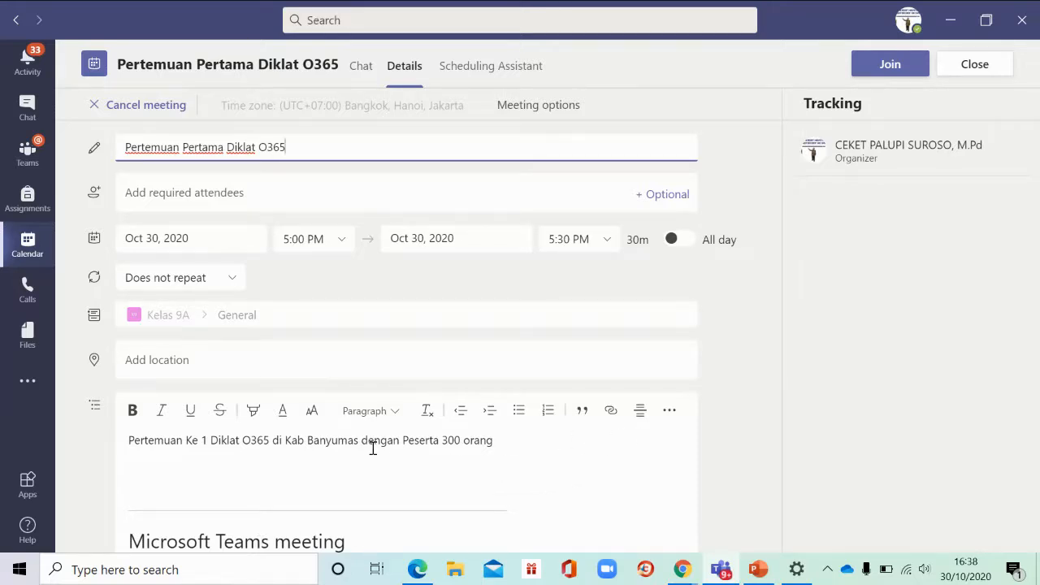
pyautogui.scroll(-3, 436, 431)
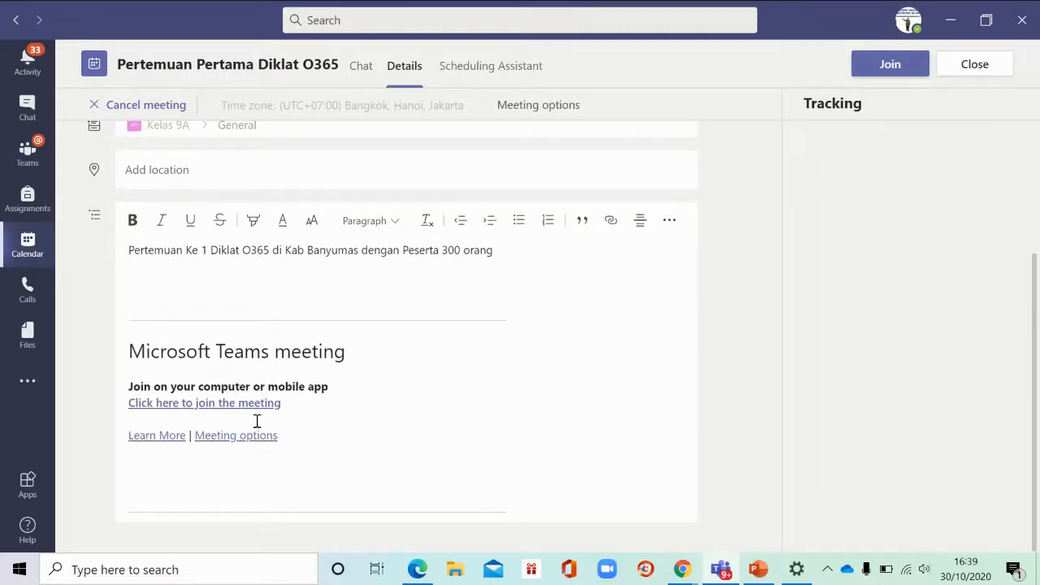
pyautogui.scroll(3, 528, 310)
pyautogui.scroll(-3, 527, 305)
pyautogui.scroll(3, 650, 325)
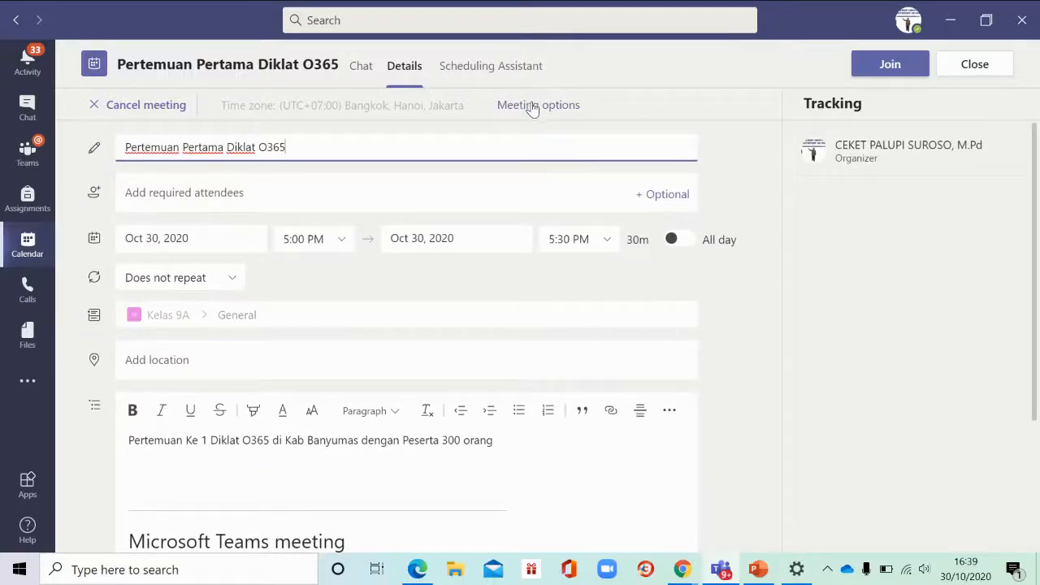
# Open the meeting's options page in the browser, return to the meeting details in Teams and dismiss the AVG restart prompt
pyautogui.click(532, 106)
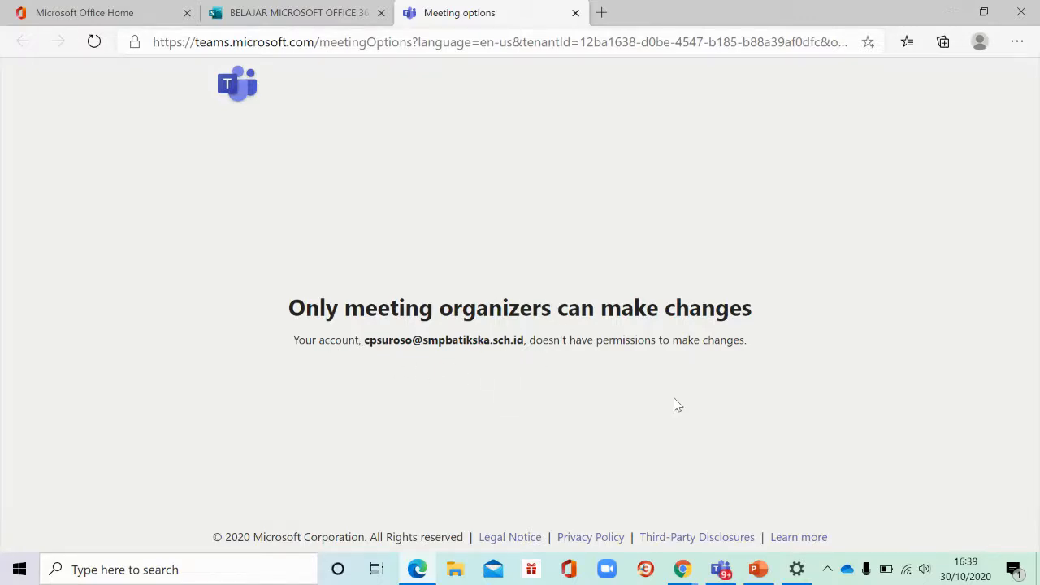
pyautogui.click(713, 575)
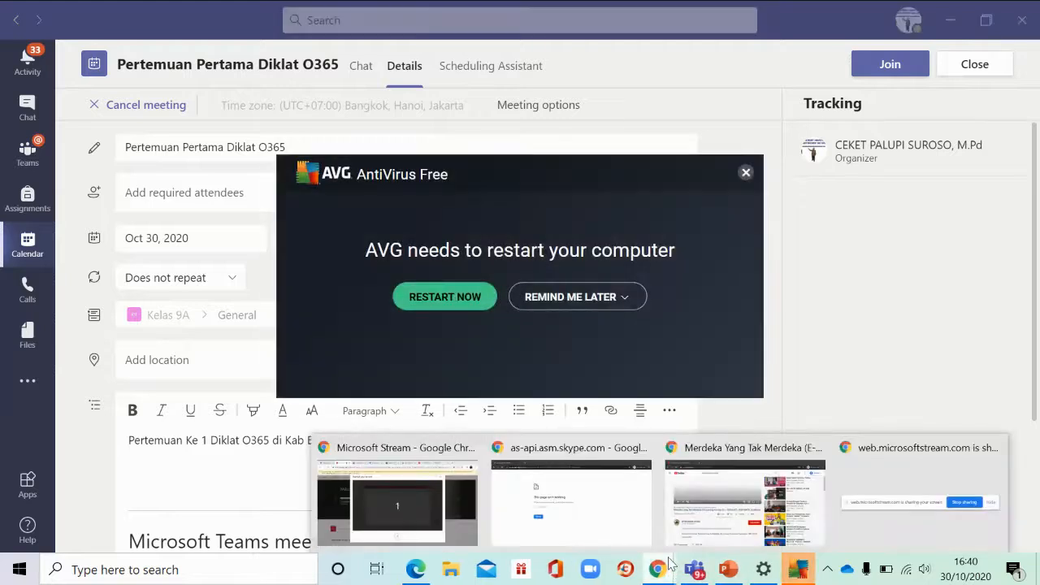
pyautogui.click(745, 173)
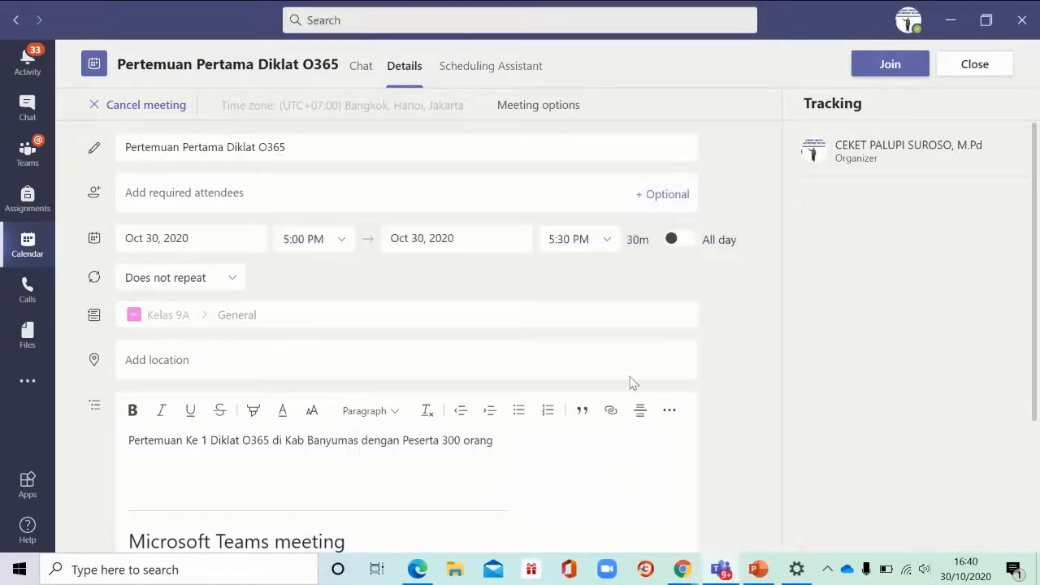
pyautogui.click(684, 573)
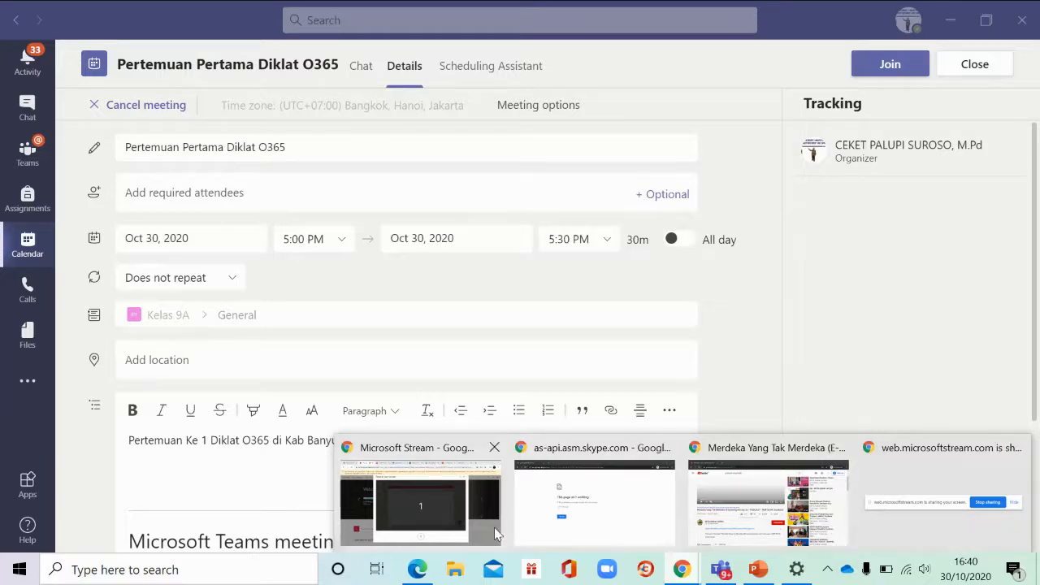
pyautogui.moveTo(491, 533)
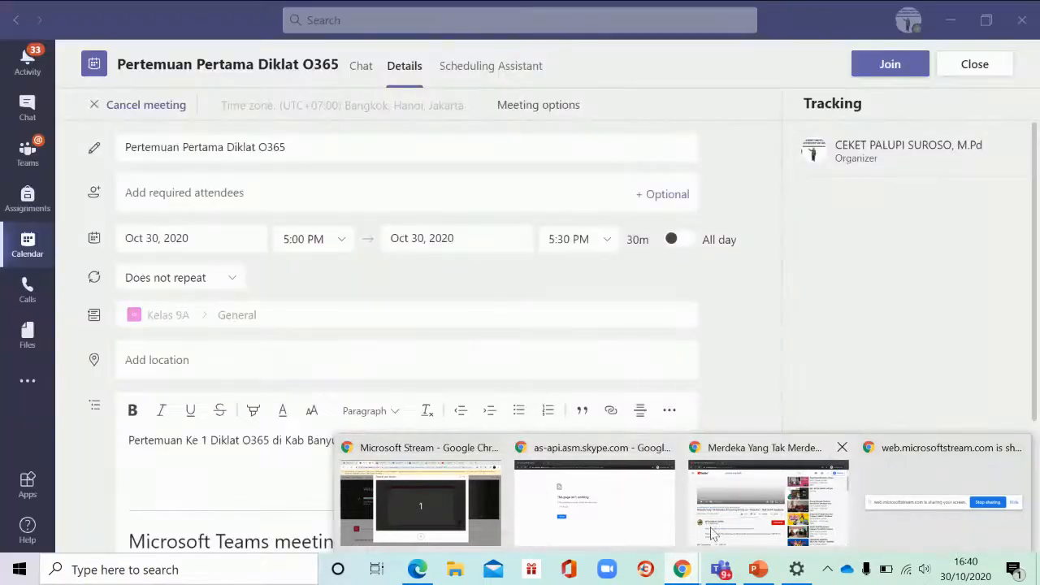
pyautogui.click(695, 520)
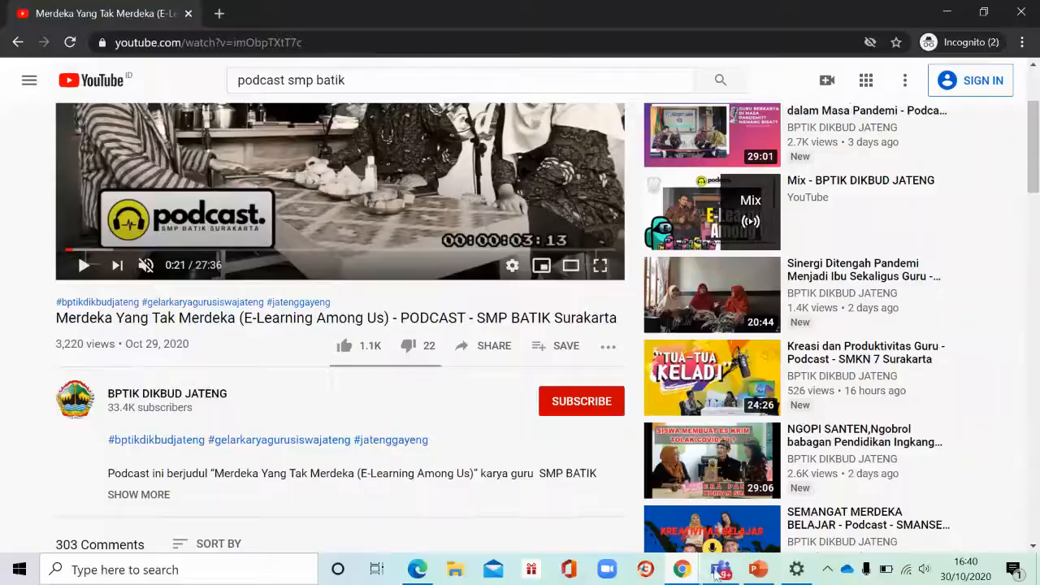
pyautogui.click(718, 572)
# Copy the Meeting options link from the Microsoft Teams meeting section of the meeting details
pyautogui.scroll(-3, 383, 439)
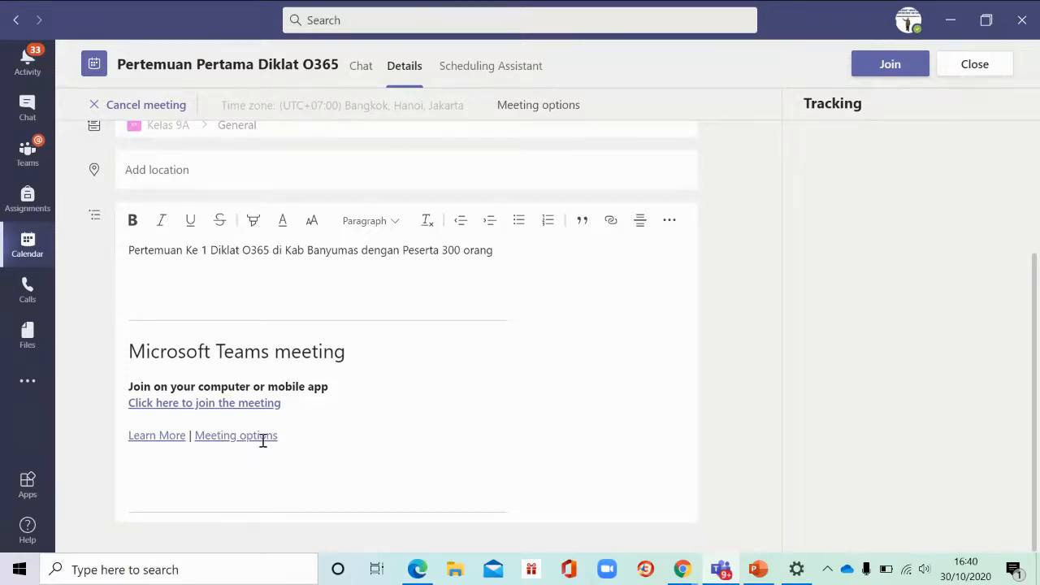
pyautogui.rightClick(217, 437)
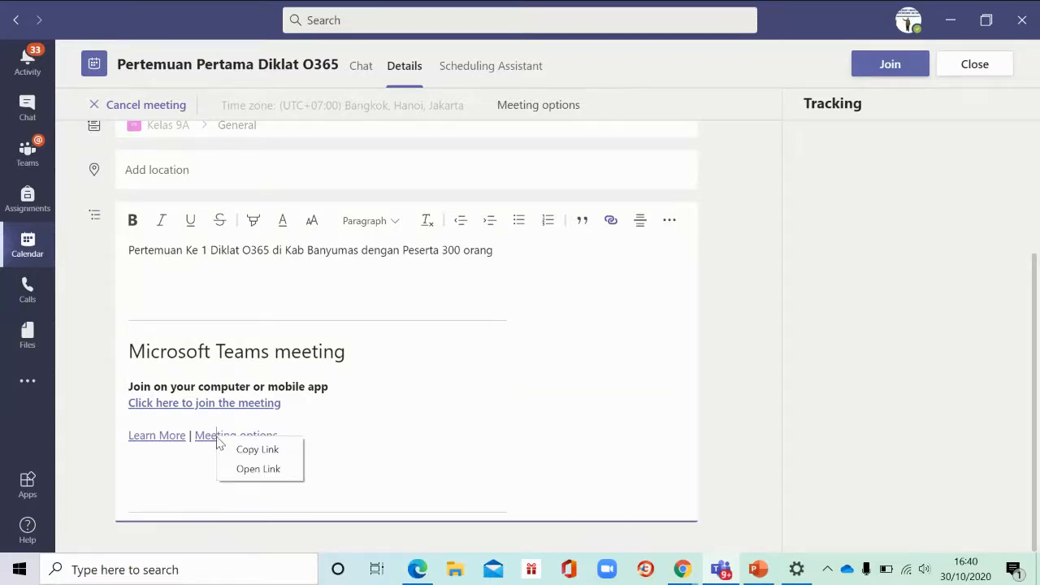
pyautogui.click(271, 452)
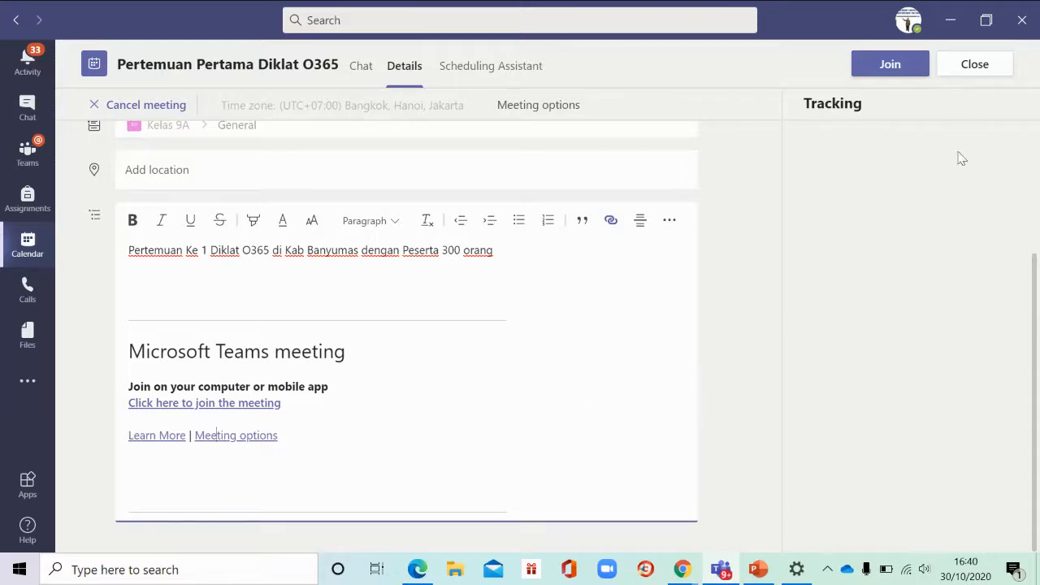
# Minimize Teams, switch to the PowerPoint presentation and add a new blank slide after the title slide
pyautogui.click(949, 22)
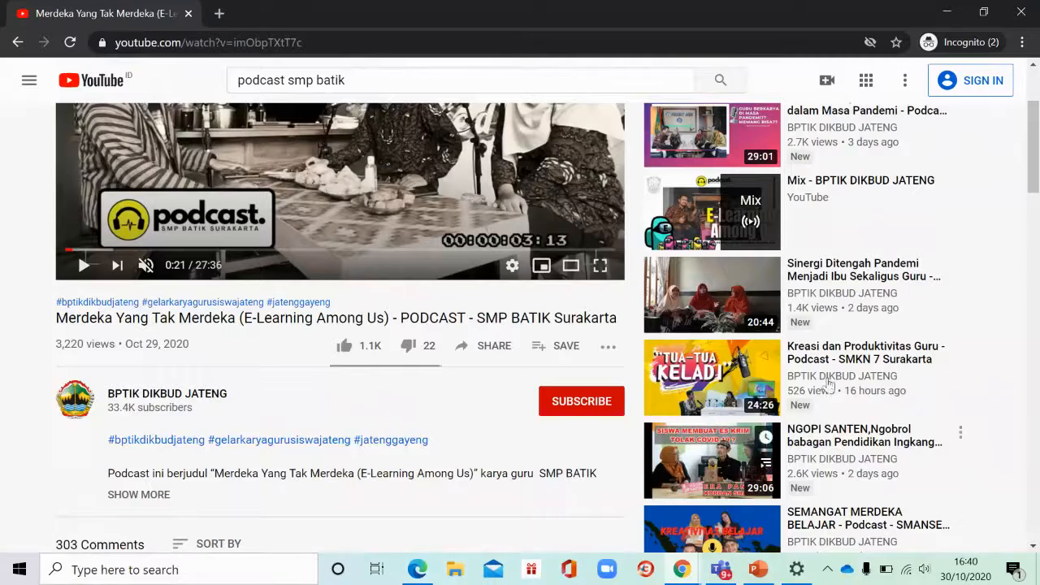
pyautogui.click(764, 569)
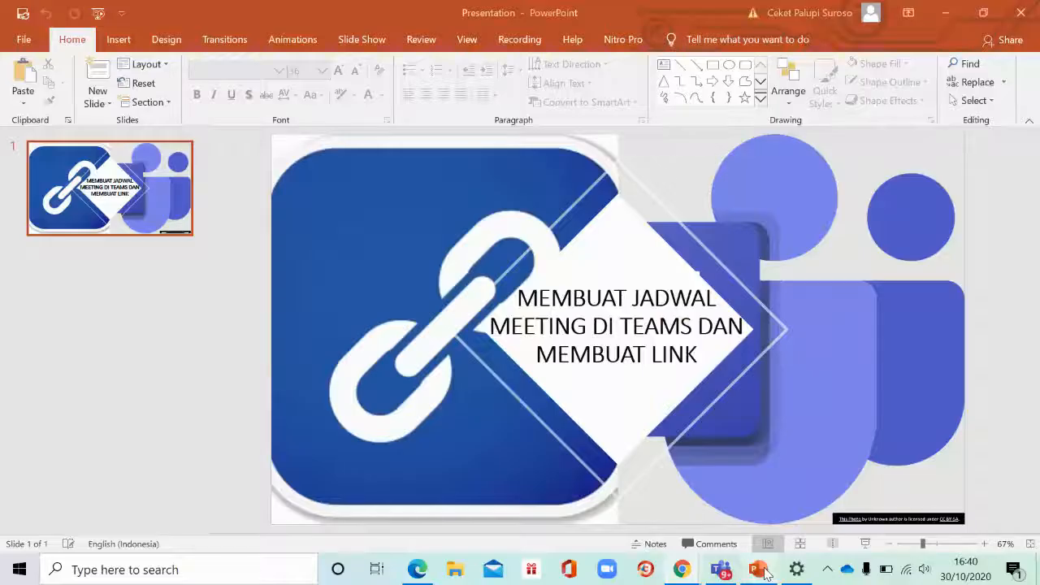
pyautogui.click(137, 218)
pyautogui.press('Return')
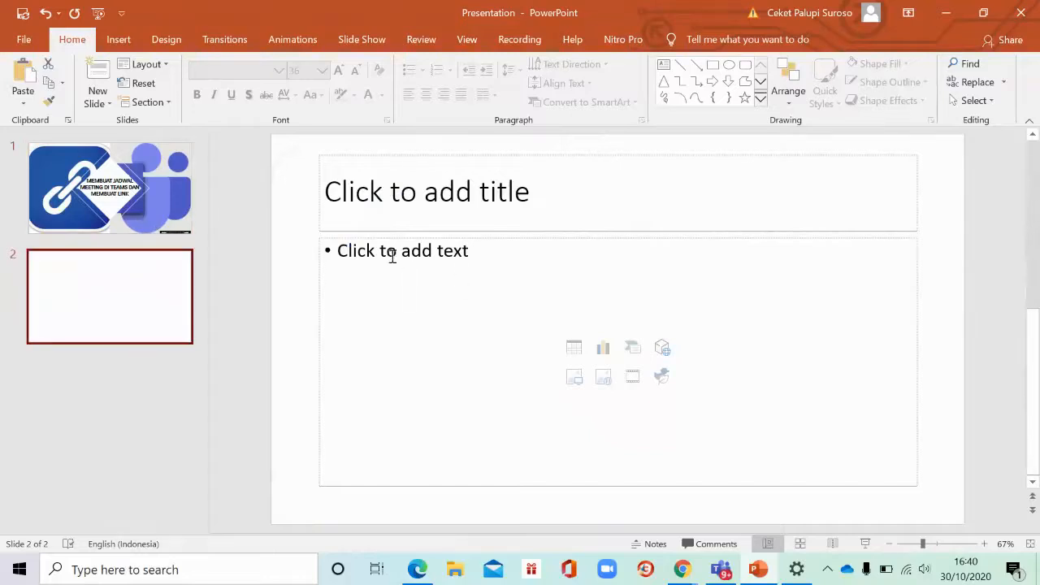